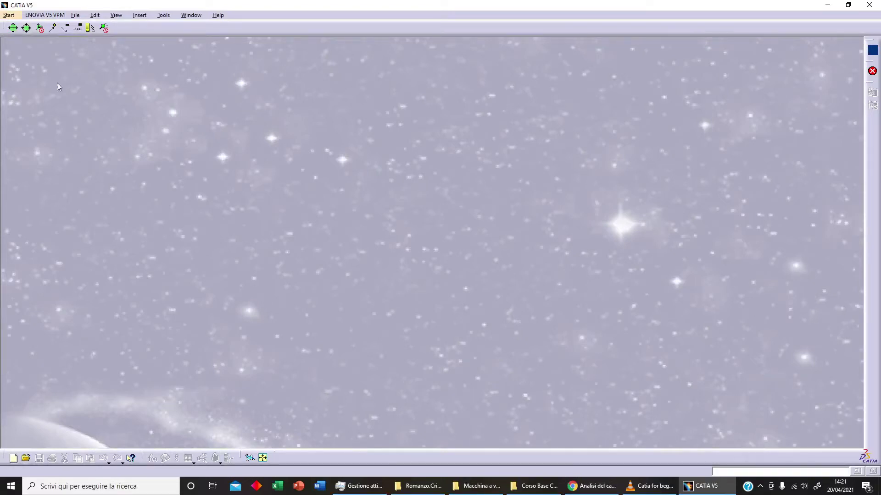
Start Part Design from the Start menu and keep the default part name Part1
left_click(9, 15)
mouse_move(18, 39)
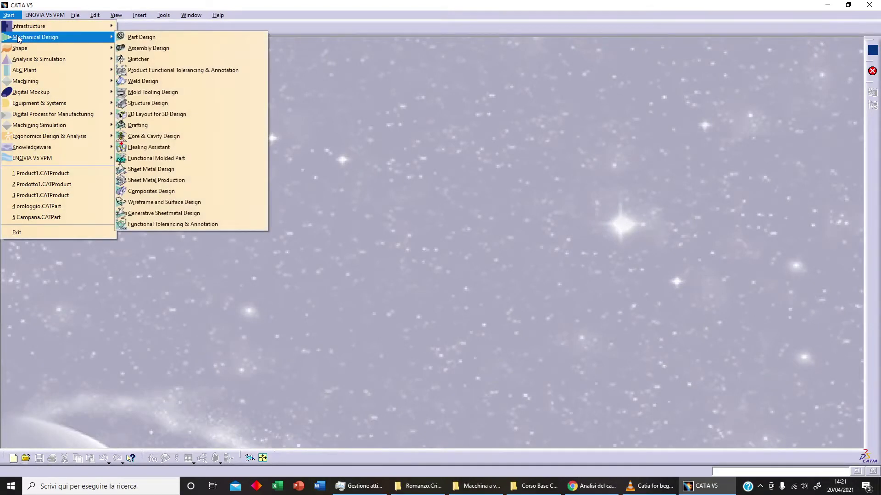
left_click(147, 40)
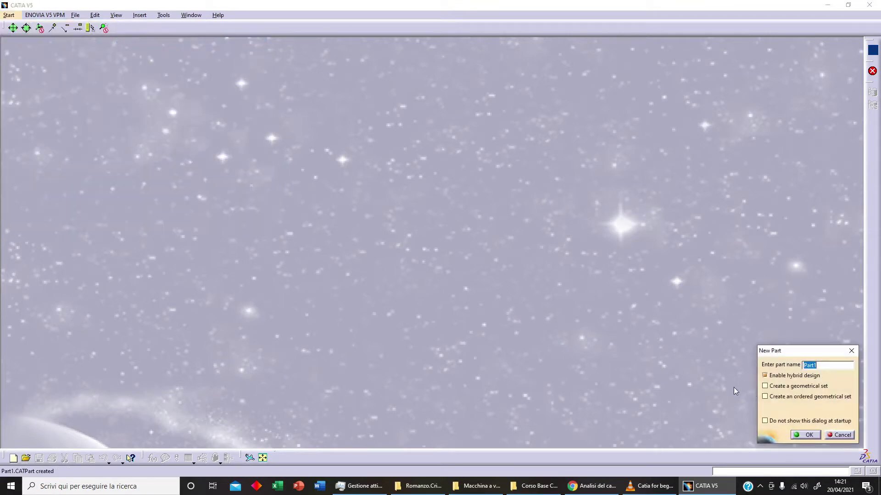
left_click(828, 436)
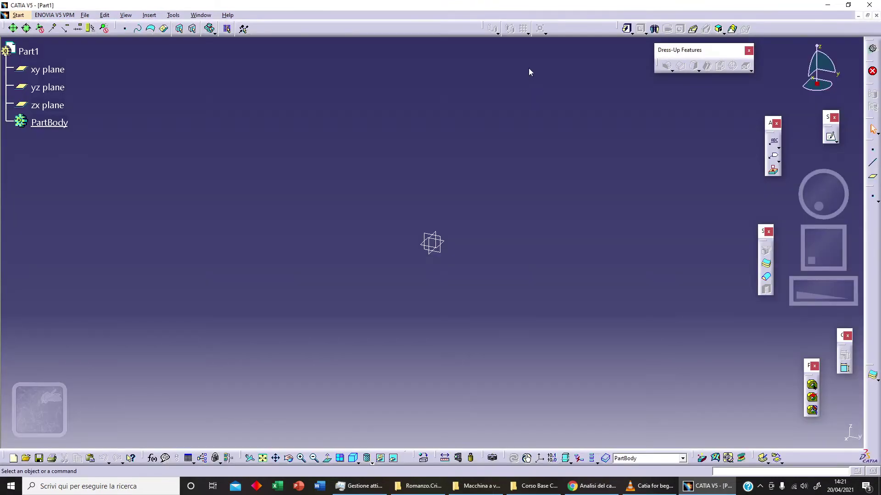
Sketch an elongated slot on the xy plane, with its first centre at the origin
left_click(527, 32)
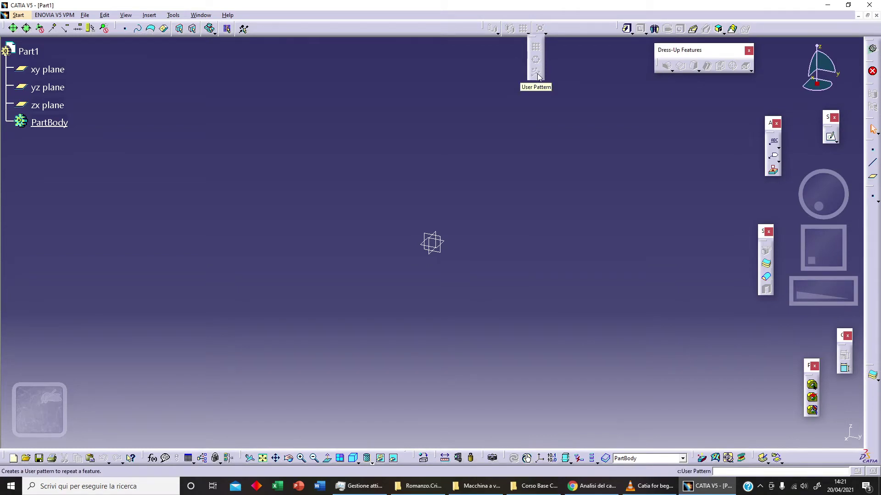
left_click(831, 136)
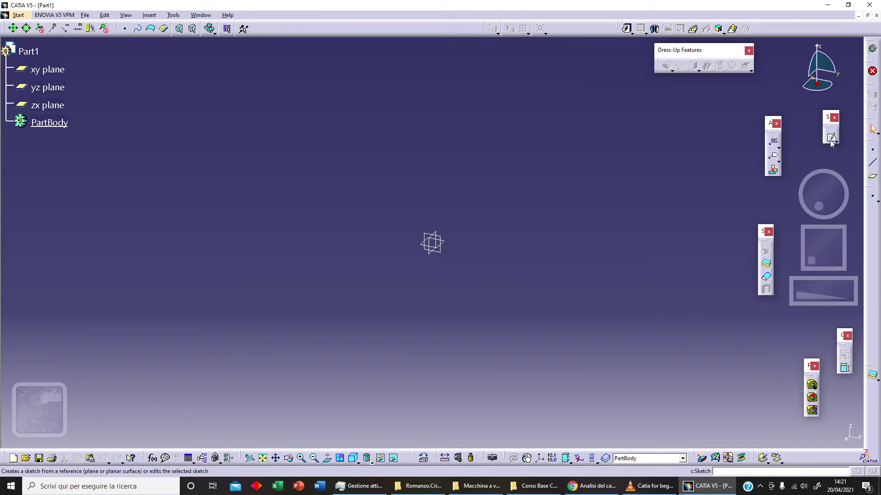
left_click(447, 240)
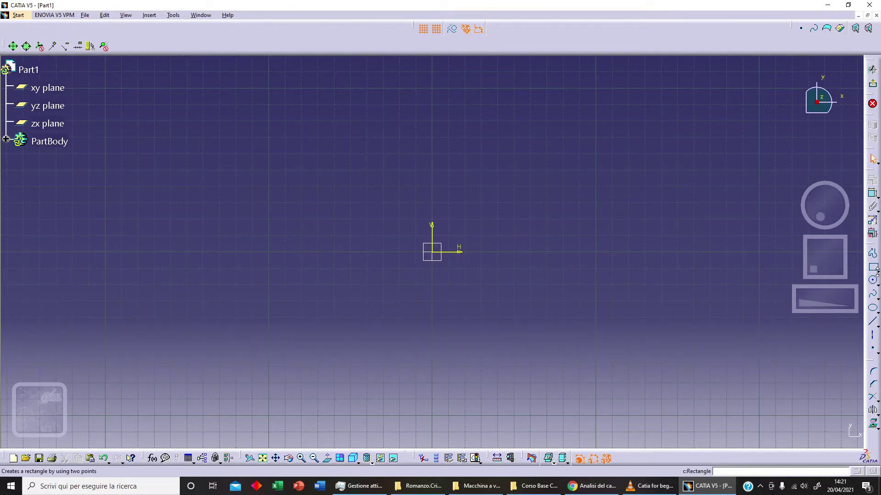
left_click(876, 271)
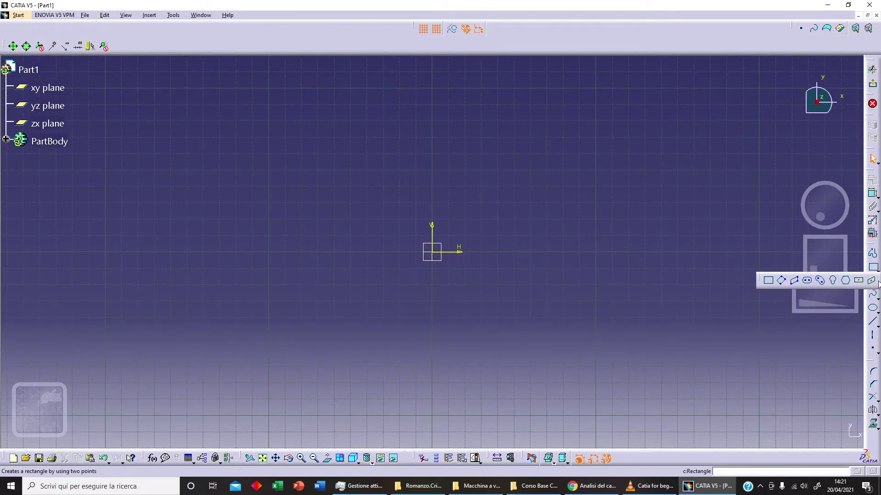
left_click(808, 281)
left_click(436, 254)
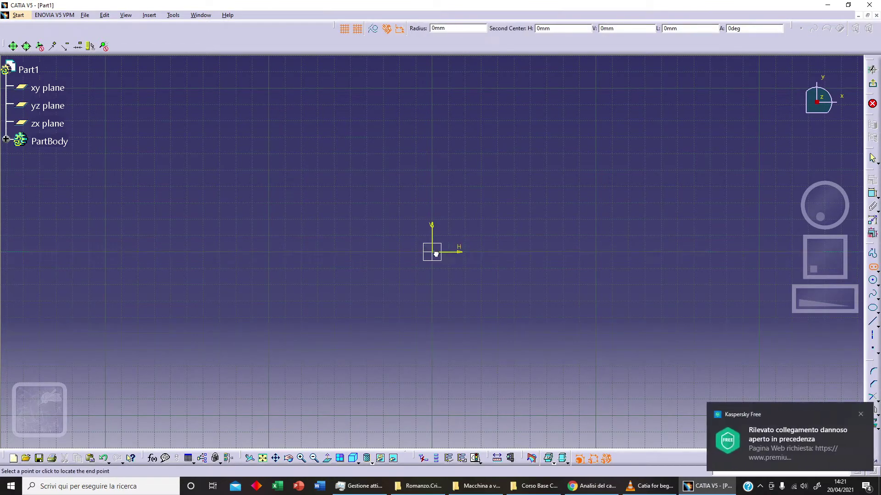
left_click(703, 257)
left_click(698, 167)
mouse_move(698, 167)
middle_mouse_down()
mouse_move(637, 215)
mouse_move(532, 218)
middle_mouse_up()
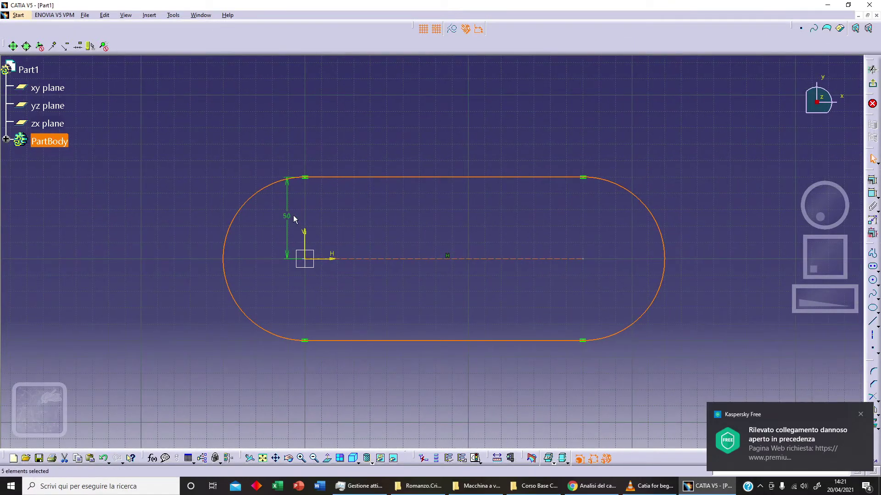
Change the slot length from 170 to 200 and leave the sketch
left_click(873, 192)
key("Escape")
left_click_drag(529, 258, 479, 401)
double_click(479, 402)
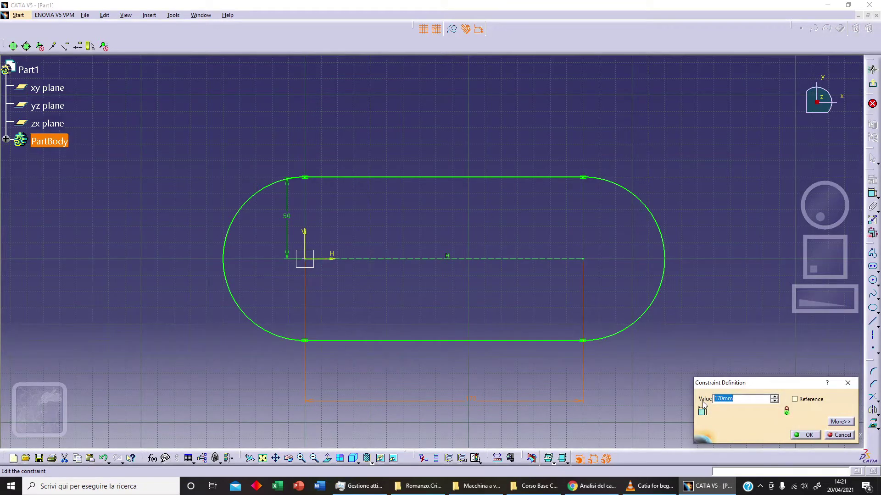
type("200")
key("Return")
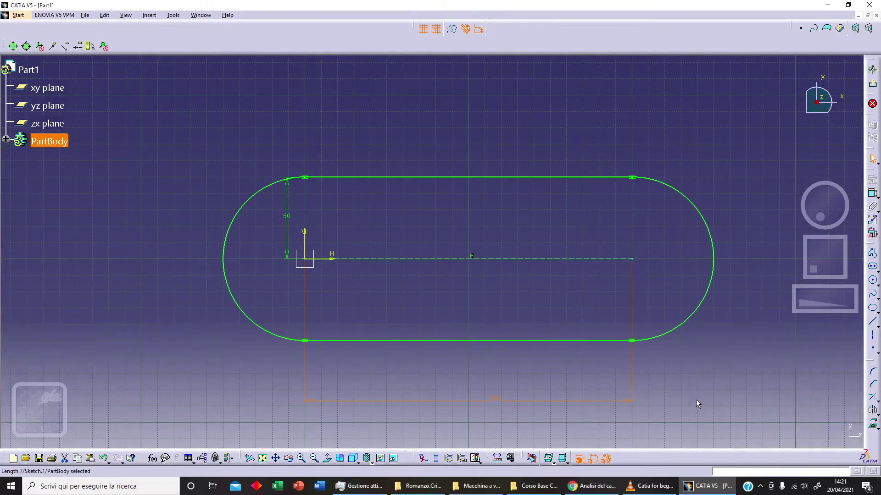
mouse_move(543, 306)
middle_mouse_down()
mouse_move(537, 291)
mouse_move(550, 305)
middle_mouse_up()
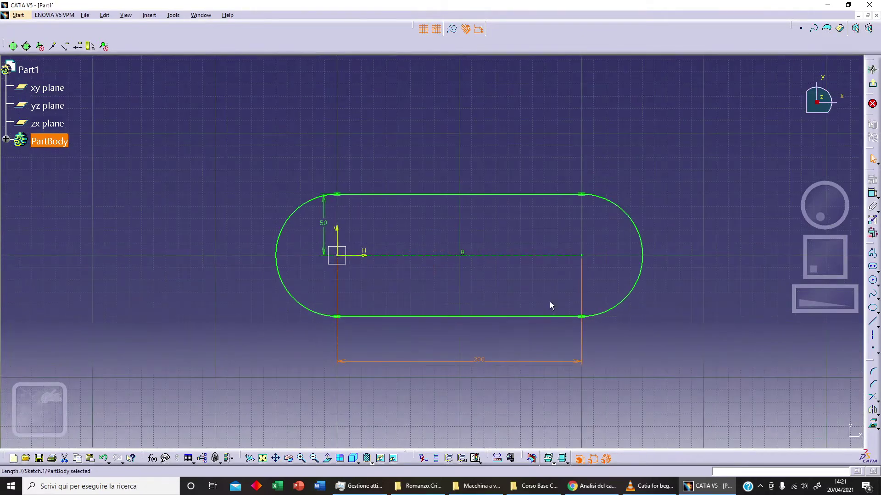
left_click(872, 84)
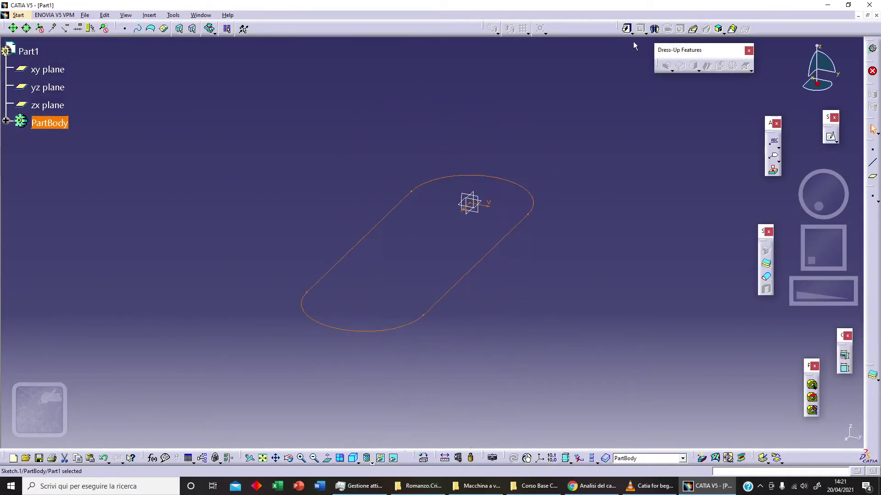
Pad Sketch.1 20 mm into Pad.1, expand PartBody, and select the pad's top face
left_click(627, 29)
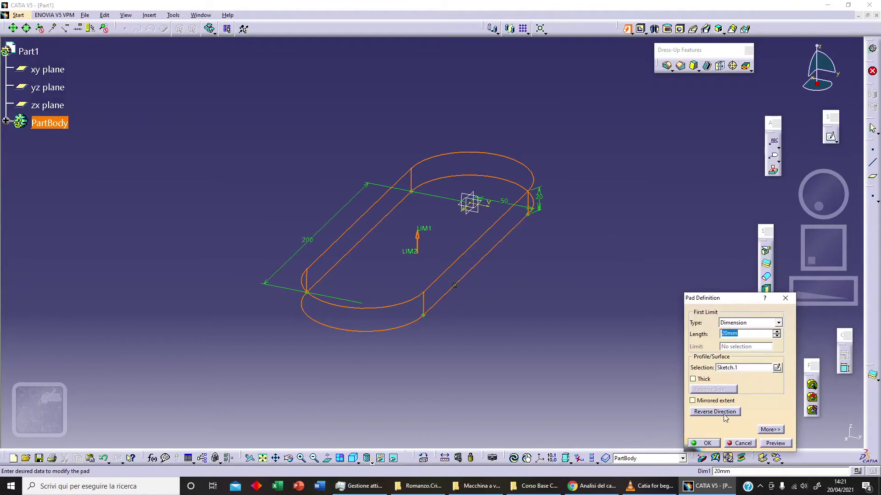
left_click(707, 444)
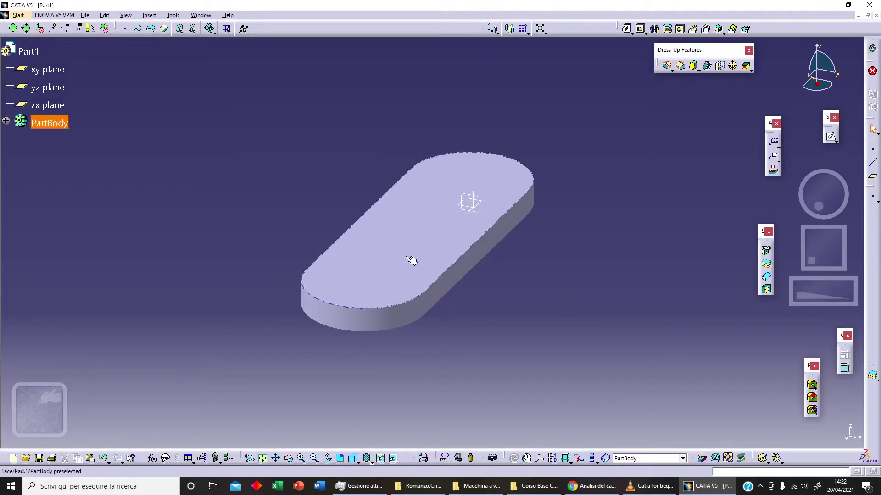
left_click(6, 121)
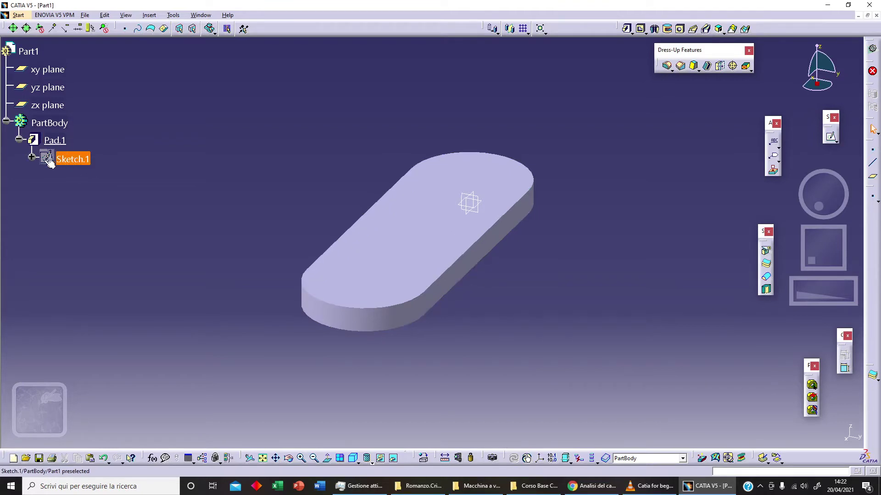
left_click(431, 257)
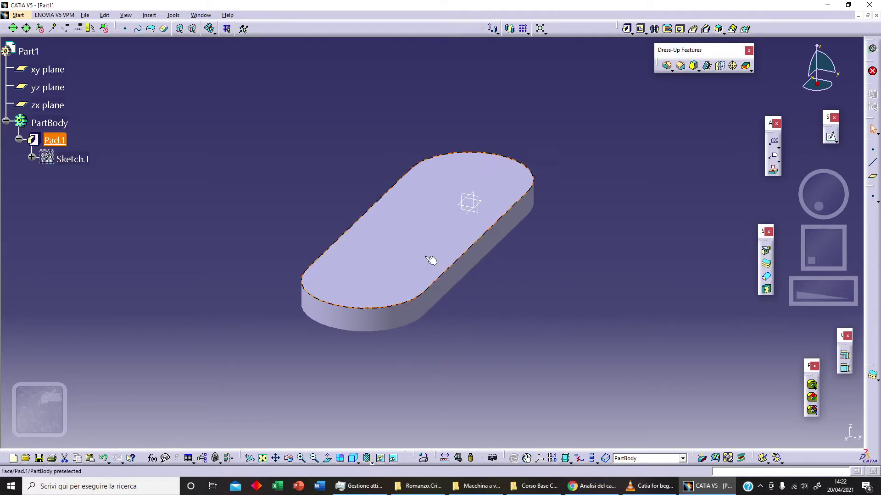
Sketch on the top face a point made concentric with the slot's right end arc
left_click(831, 137)
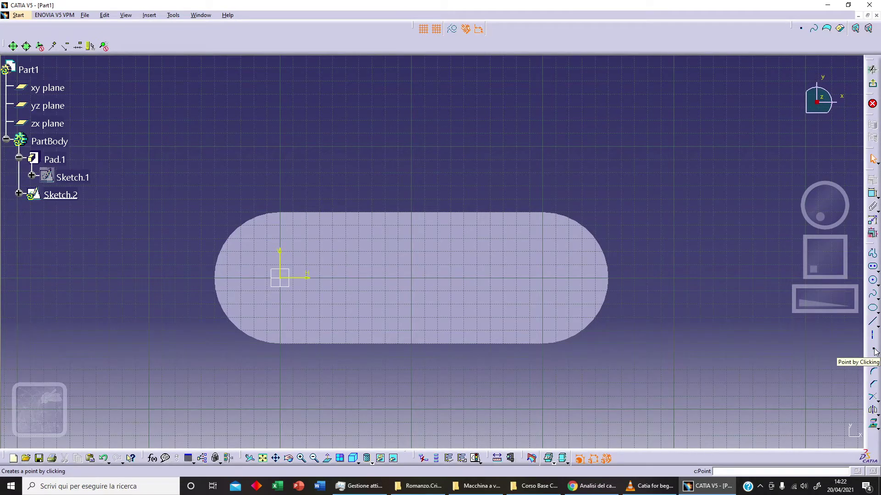
left_click(875, 351)
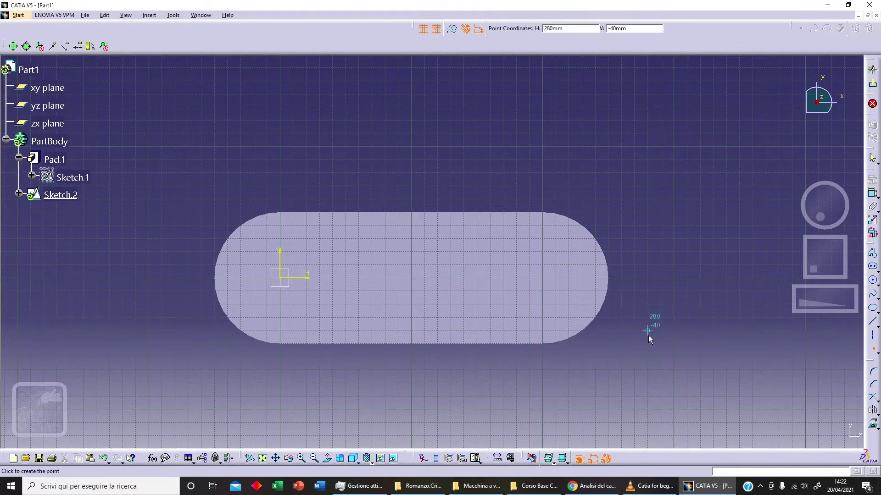
left_click(523, 281)
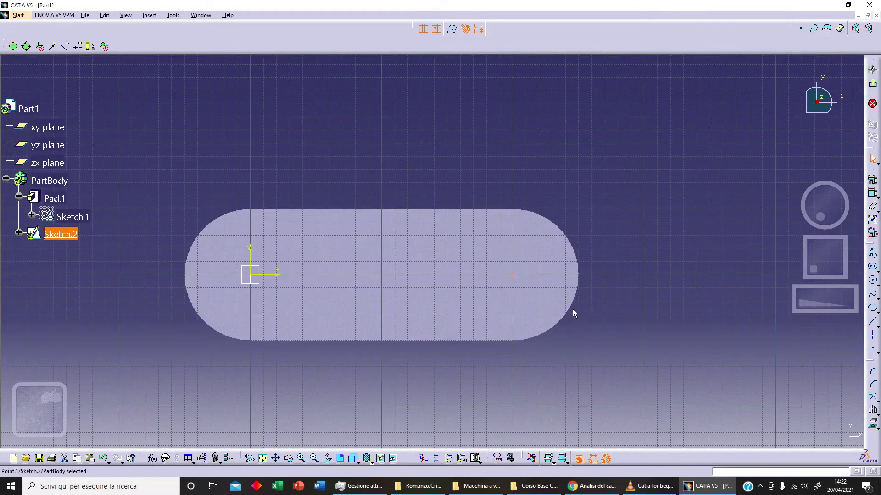
left_click(573, 307)
middle_click_drag(572, 295, 606, 261)
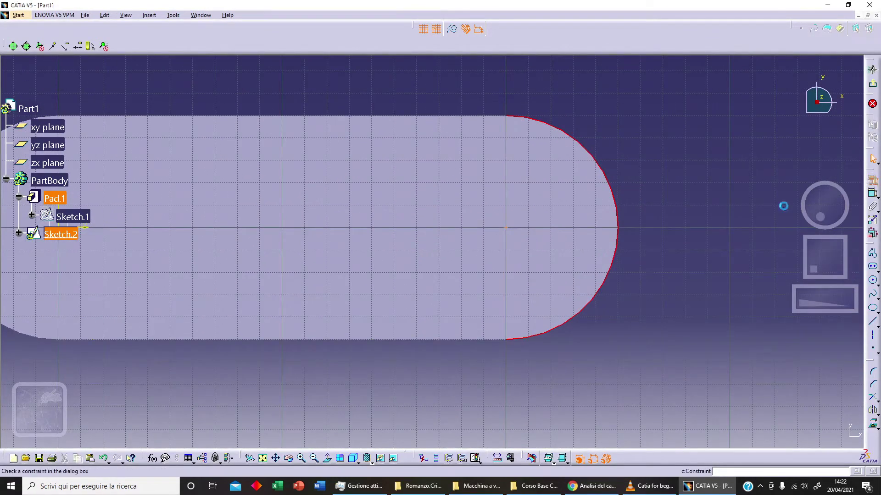
left_click(872, 180)
left_click(832, 357)
left_click(804, 435)
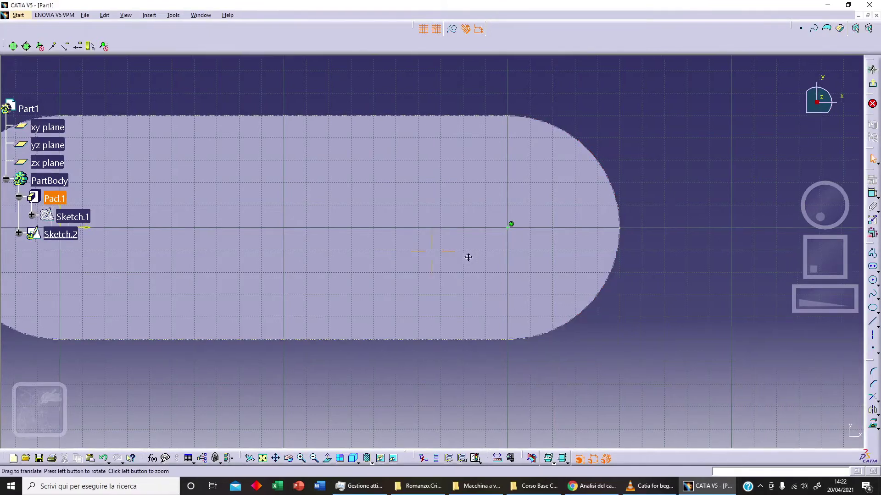
middle_click_drag(468, 261, 553, 265, "ctrl")
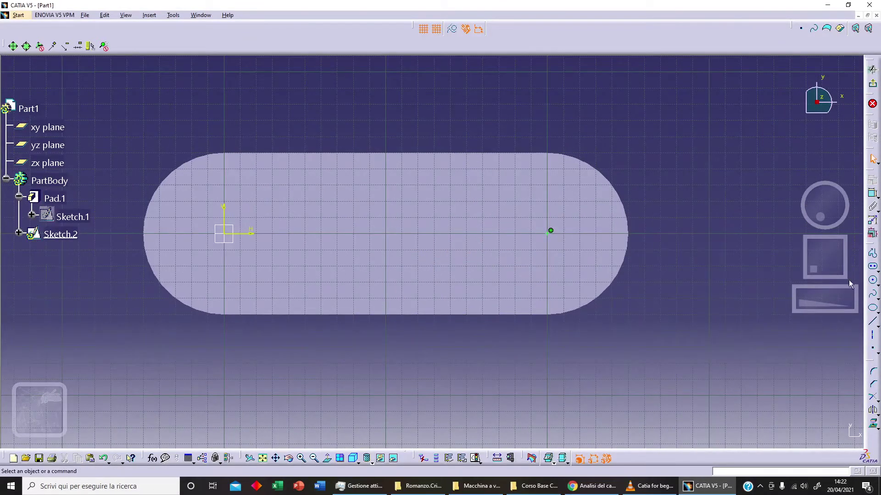
left_click(872, 348)
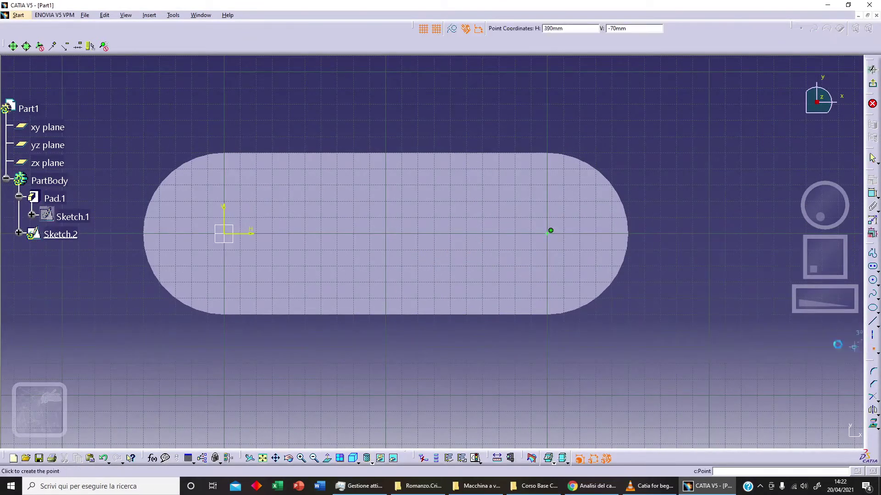
Add a point 100 mm from the vertical axis and 20 mm above the bottom edge, then mirror it
left_click(391, 268)
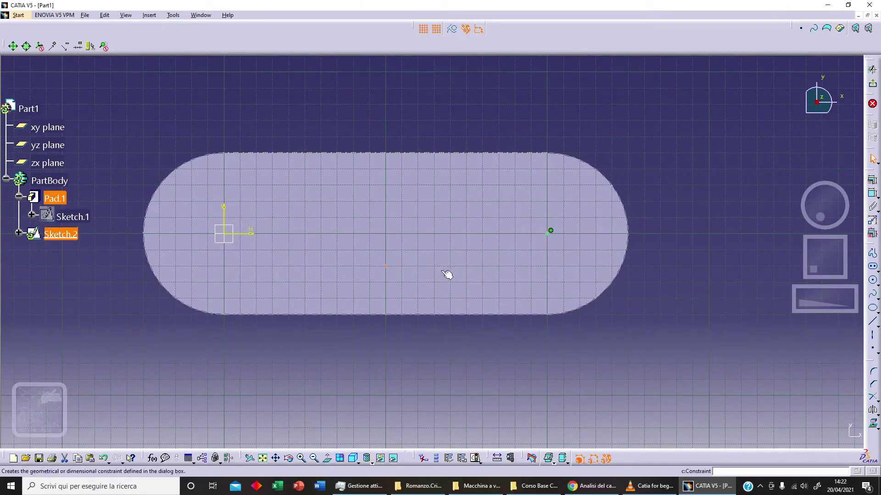
left_click(872, 193)
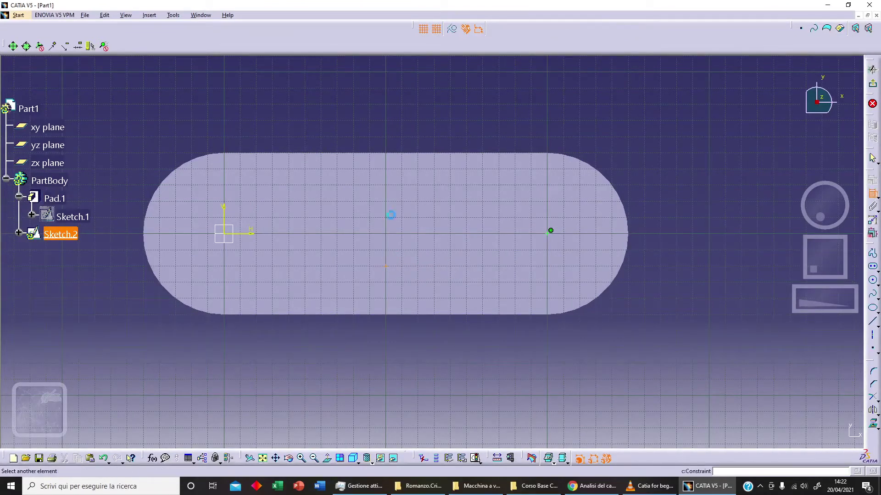
left_click(225, 212)
left_click(317, 112)
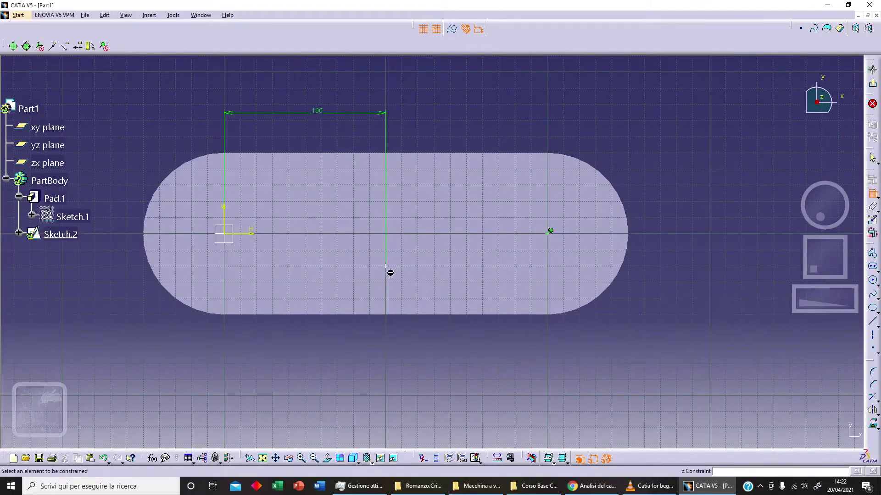
left_click(387, 268)
left_click(390, 314)
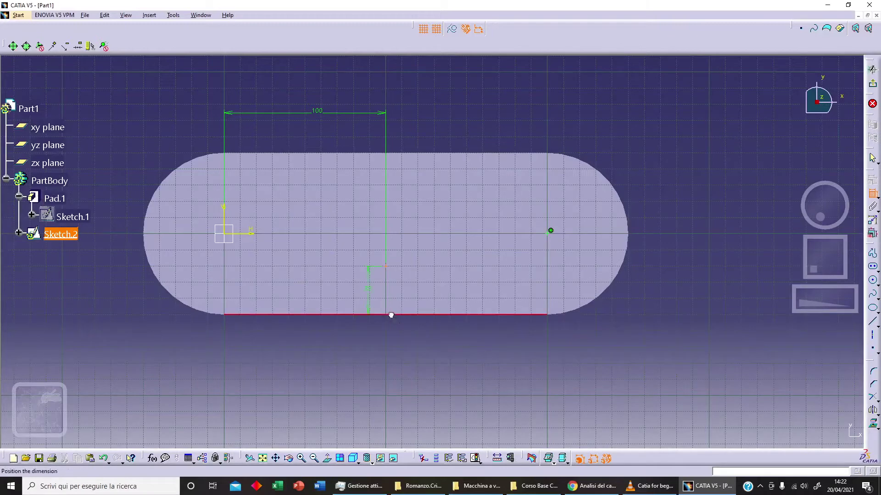
double_click(123, 291)
type("20")
key("Return")
left_click(540, 361)
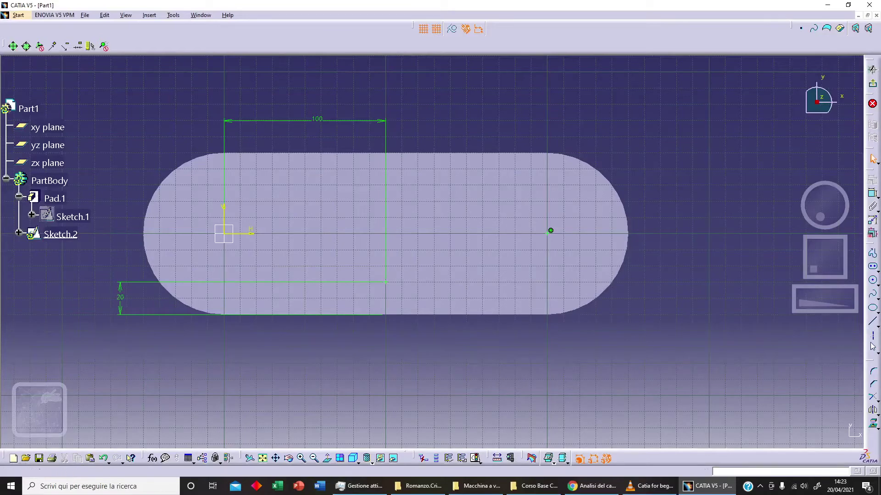
left_click(386, 282)
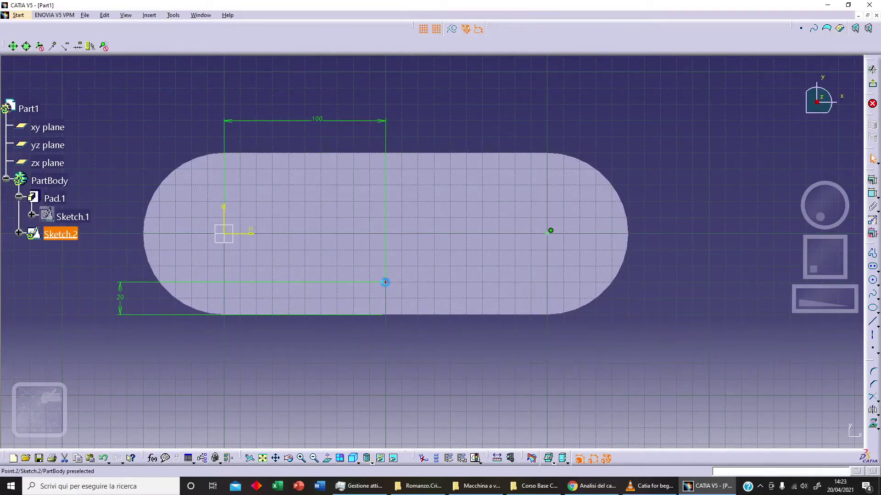
left_click(873, 410)
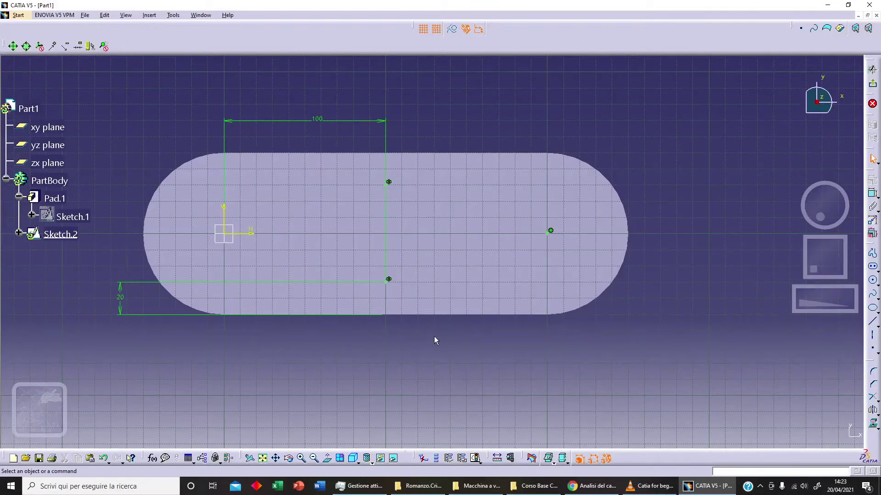
Add a point 50 mm from the vertical axis, coincident with the horizontal axis
left_click(873, 351)
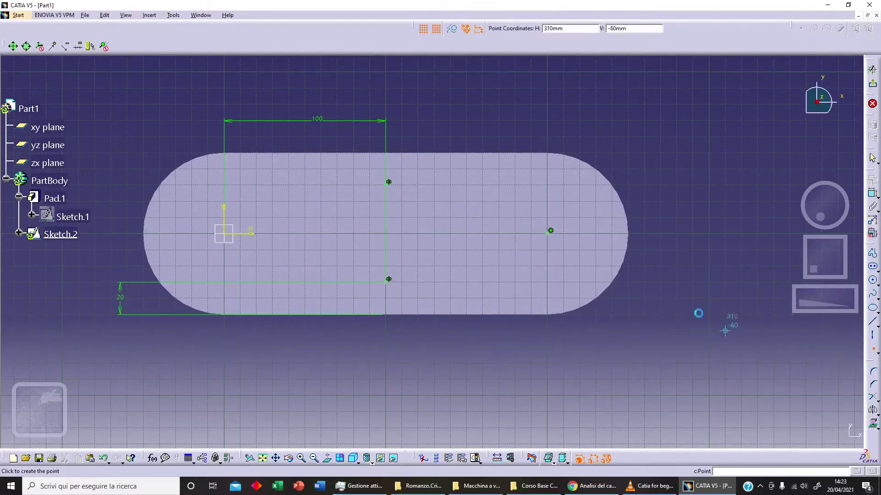
left_click(307, 234)
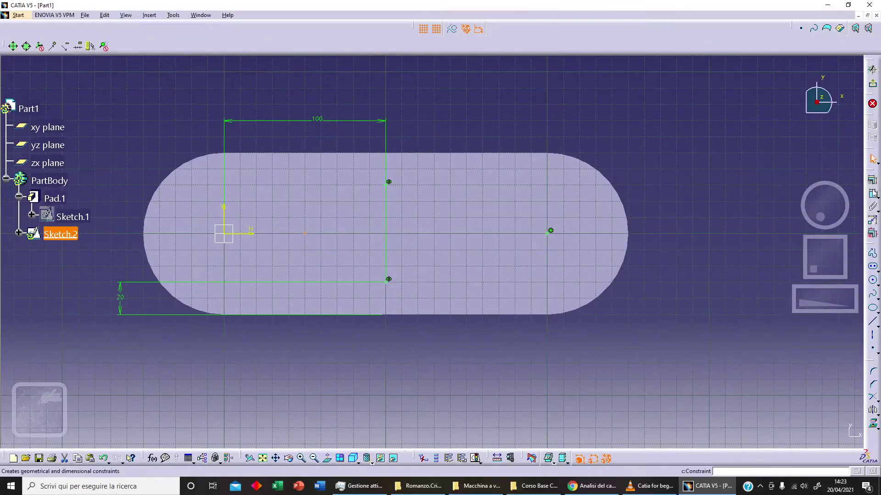
left_click(223, 211)
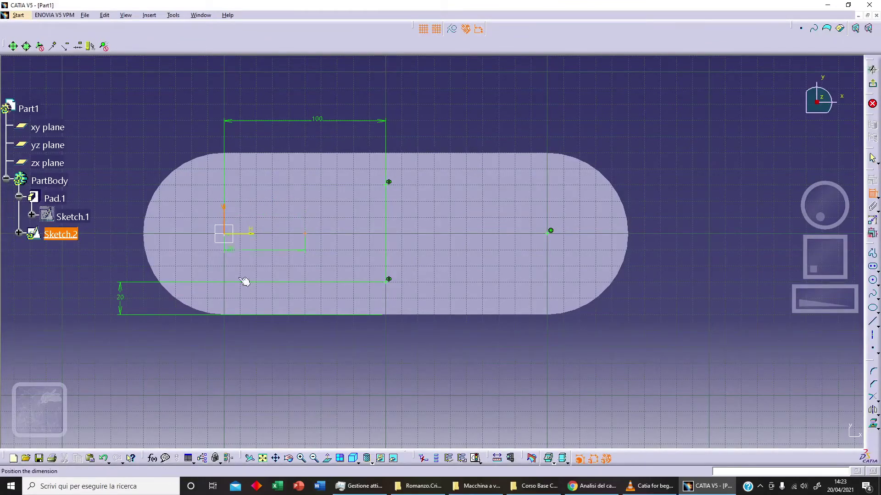
left_click(276, 345)
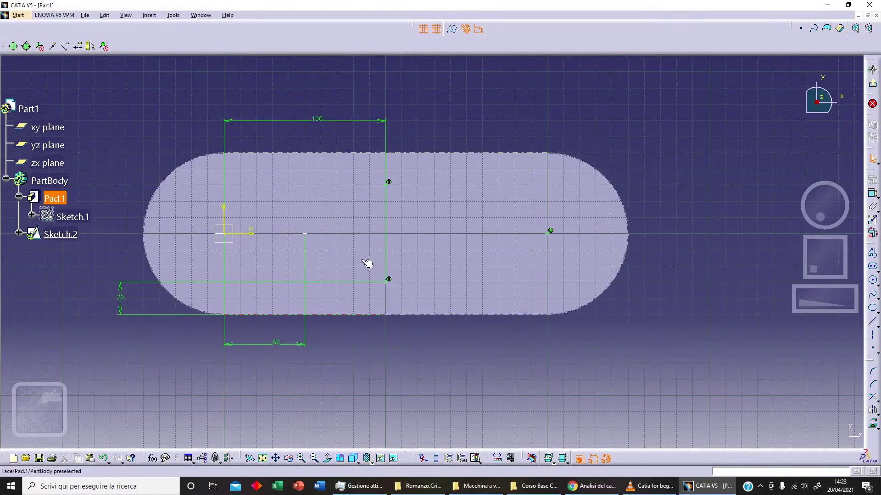
left_click(255, 235)
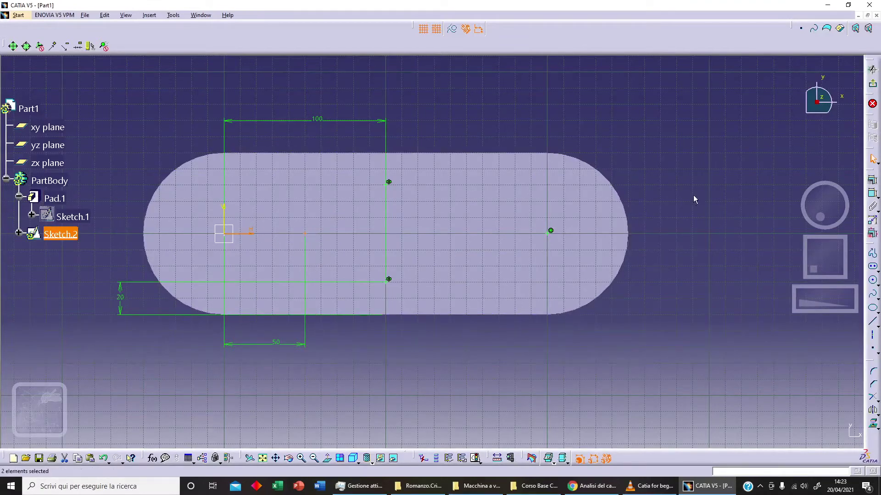
left_click(873, 181)
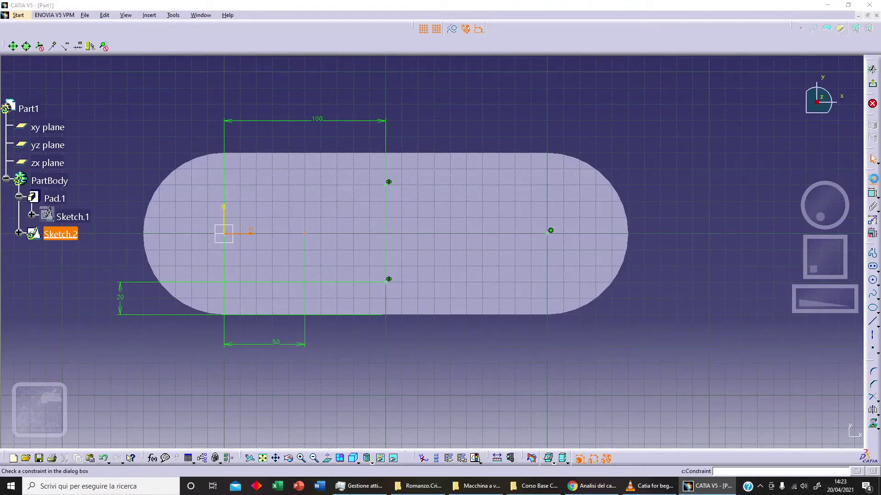
left_click(819, 348)
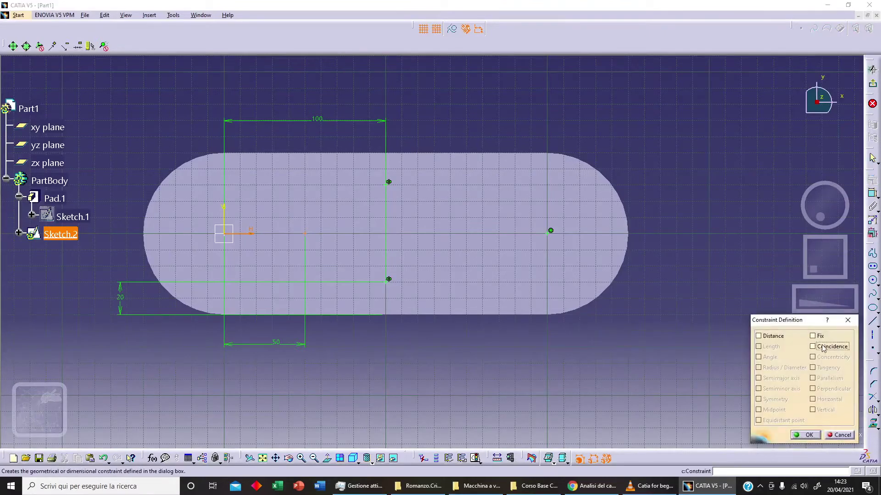
left_click(806, 435)
Place a point at the sketch origin and exit the sketch
left_click(871, 350)
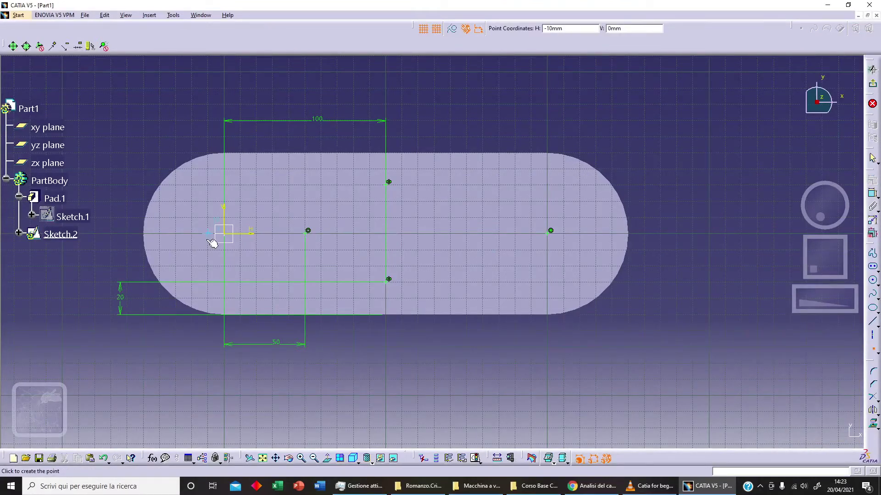
left_click(223, 234)
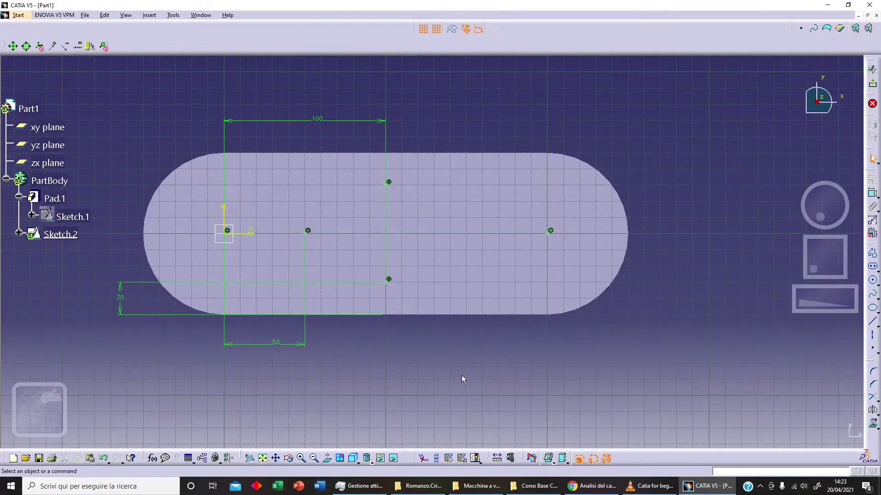
left_click(872, 86)
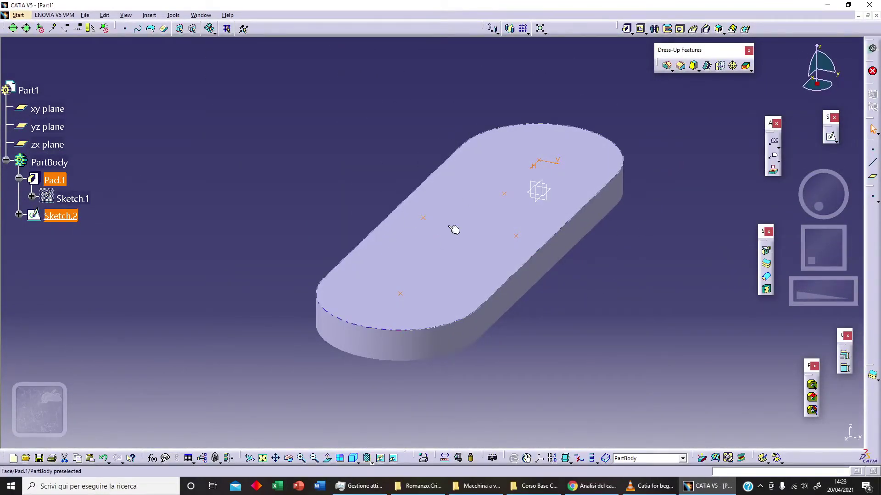
Orbit to the pad's top face and start a Hole there: Blind, 10 mm diameter, 10 mm depth
mouse_move(491, 240)
middle_mouse_down()
mouse_move(370, 266)
mouse_move(276, 254)
middle_mouse_up()
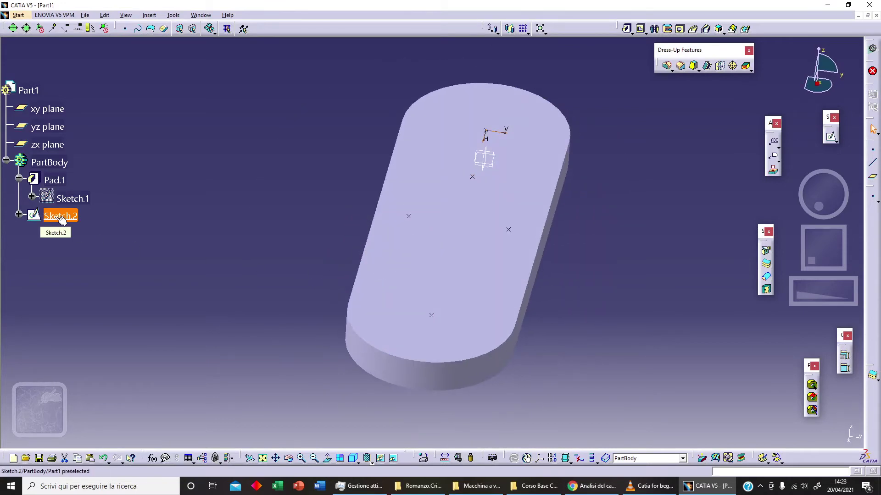
middle_click_drag(214, 254, 542, 237)
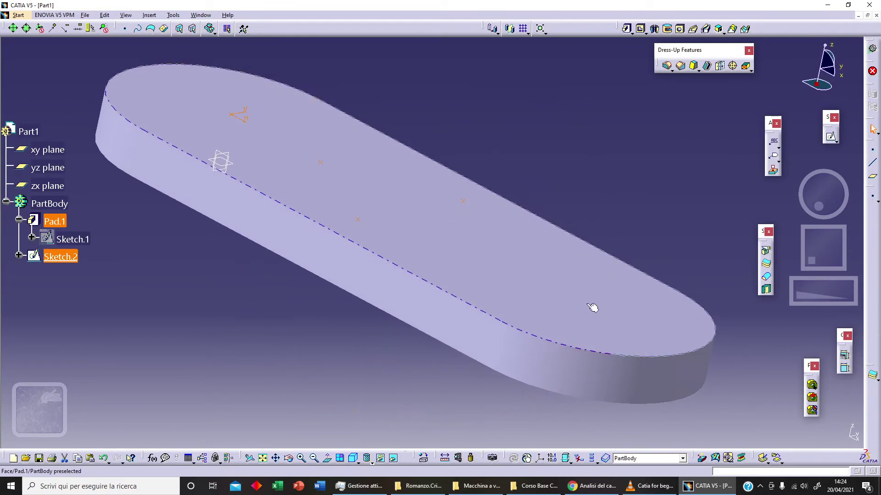
left_click(378, 345)
middle_click_drag(410, 285, 417, 320)
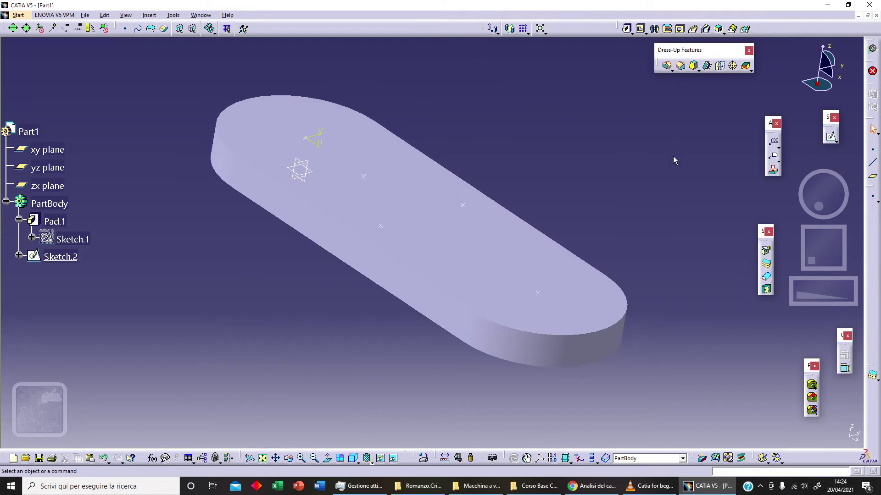
left_click(681, 29)
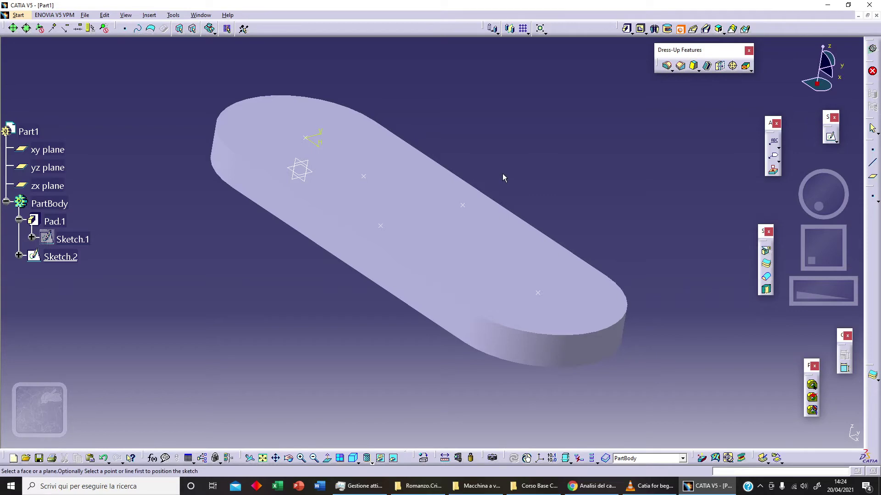
left_click(487, 258)
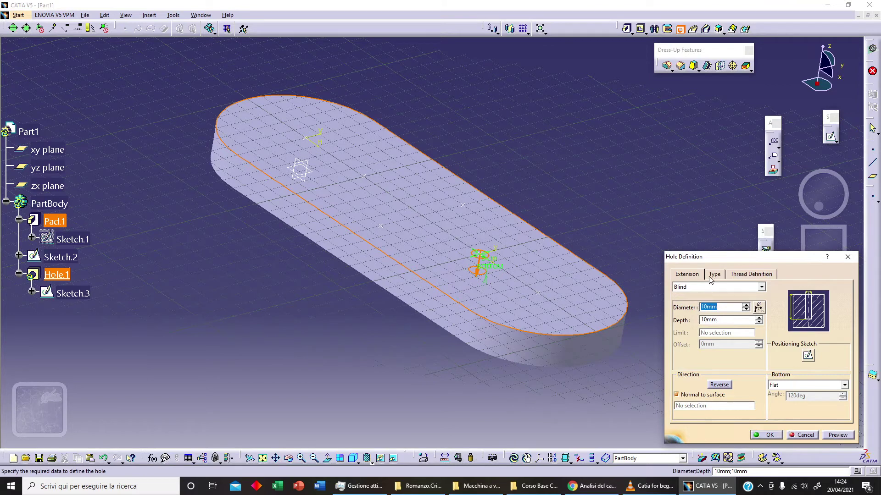
Set the hole extension to Up To Next and select the right-end Sketch.2 point
left_click(704, 290)
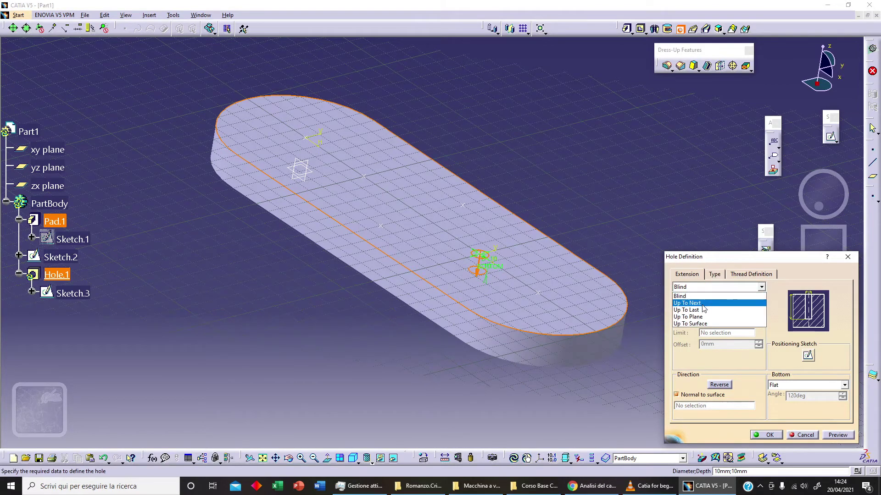
left_click(704, 304)
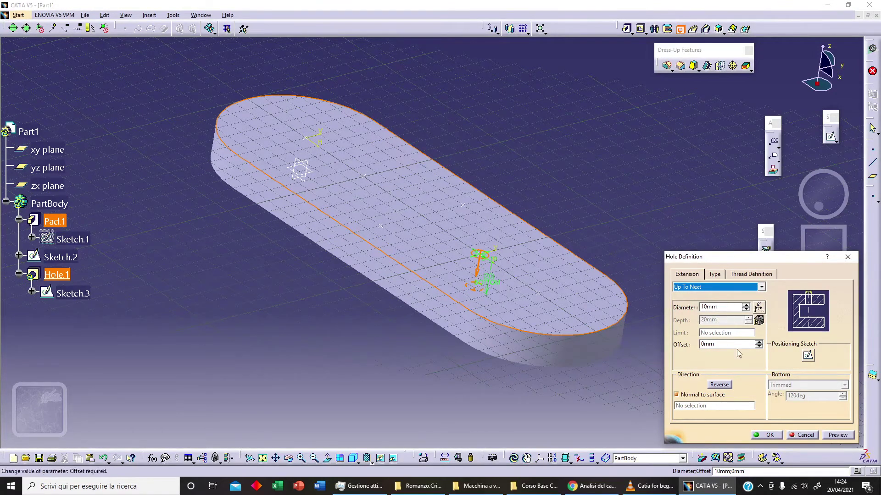
left_click(808, 356)
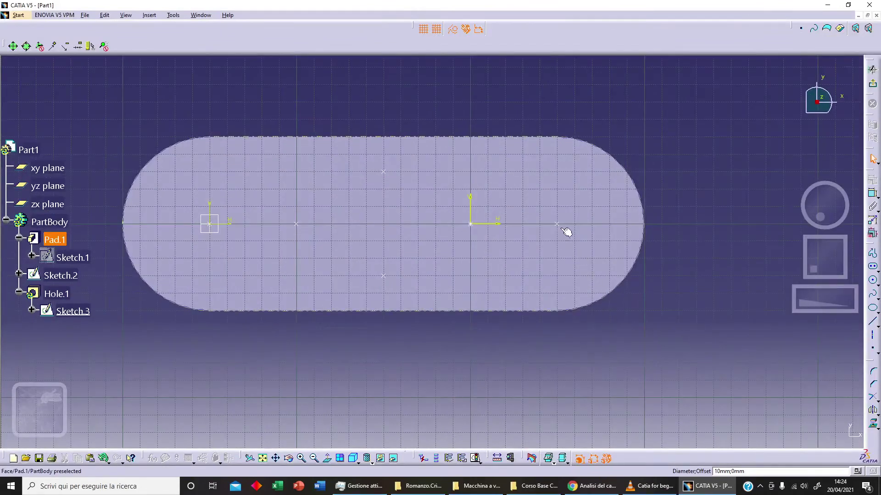
left_click(557, 224)
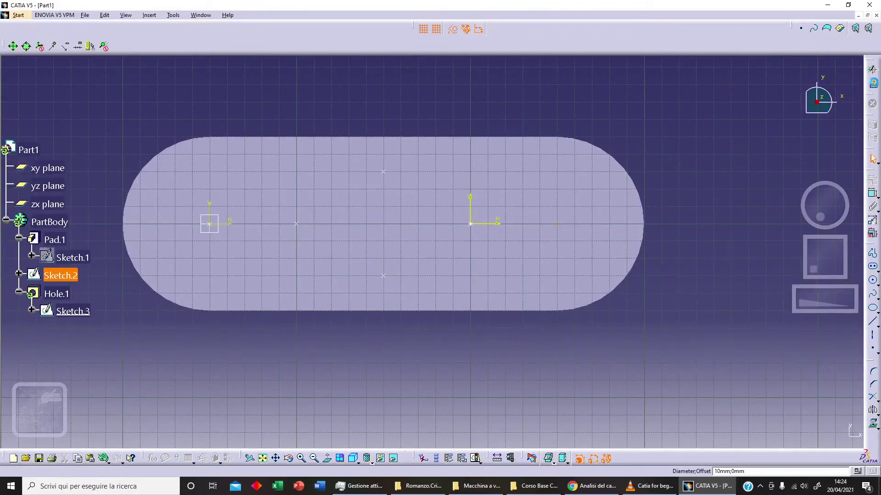
left_click(874, 85)
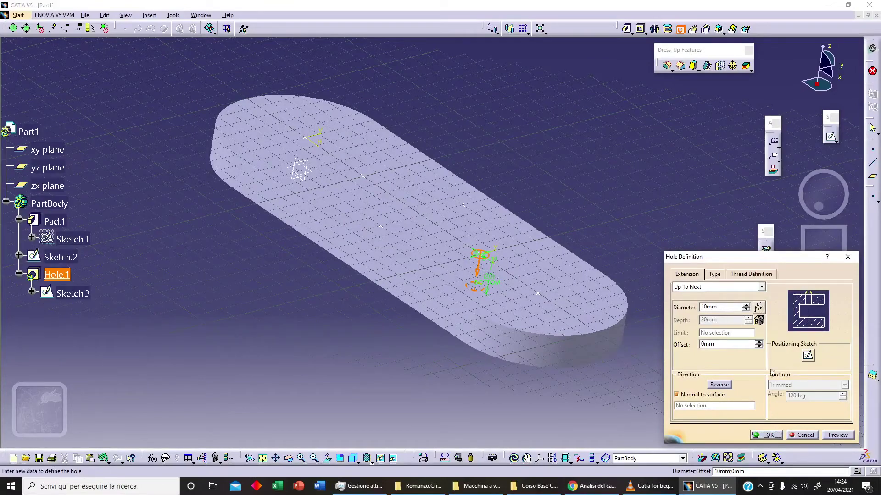
Make the hole centre coincident with the Sketch.2 right-end point and confirm Hole.1
left_click(808, 357)
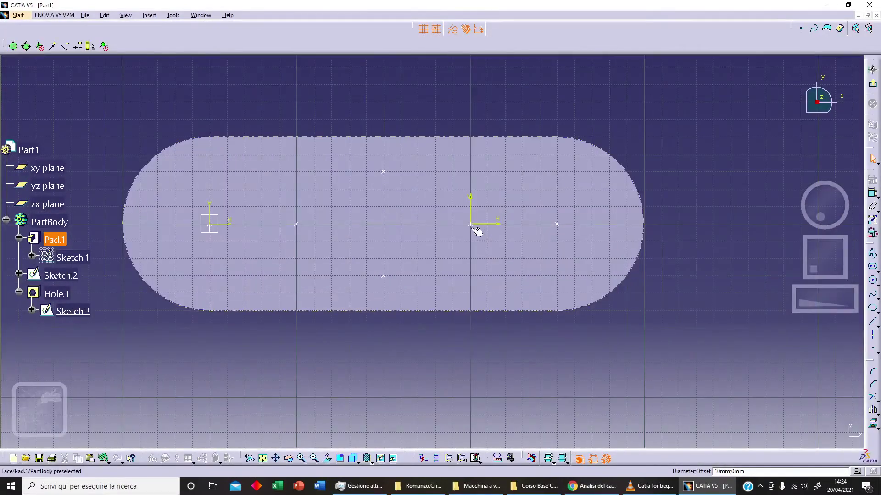
left_click(556, 223, "ctrl")
left_click(870, 180)
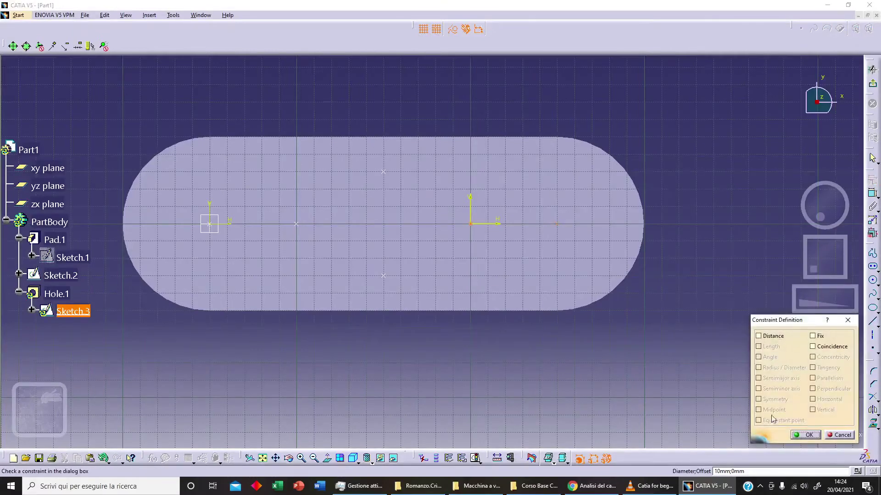
left_click(813, 347)
left_click(806, 434)
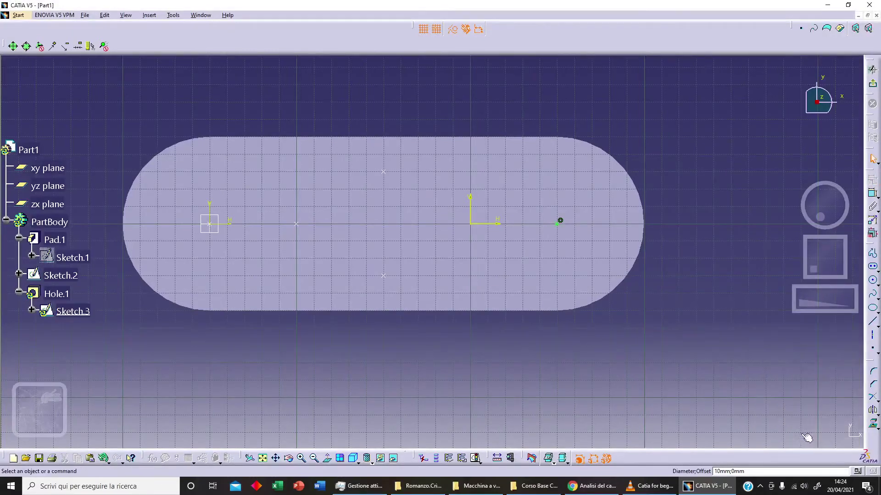
left_click(872, 84)
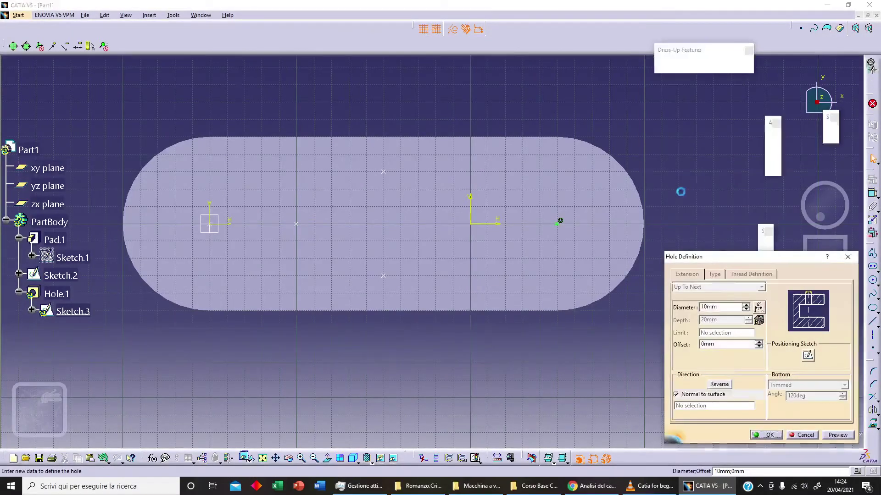
left_click(769, 435)
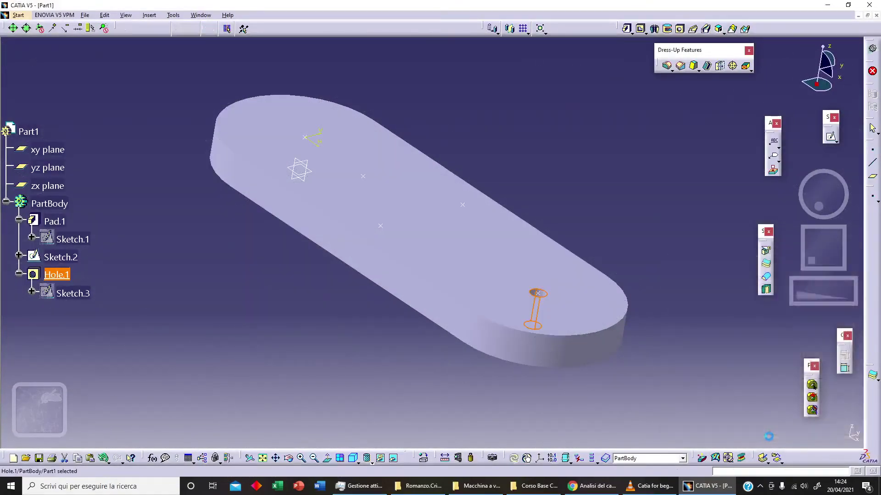
Orbit to view the new hole, deselect, and choose User Pattern from the pattern flyout
middle_click_drag(435, 299, 364, 267)
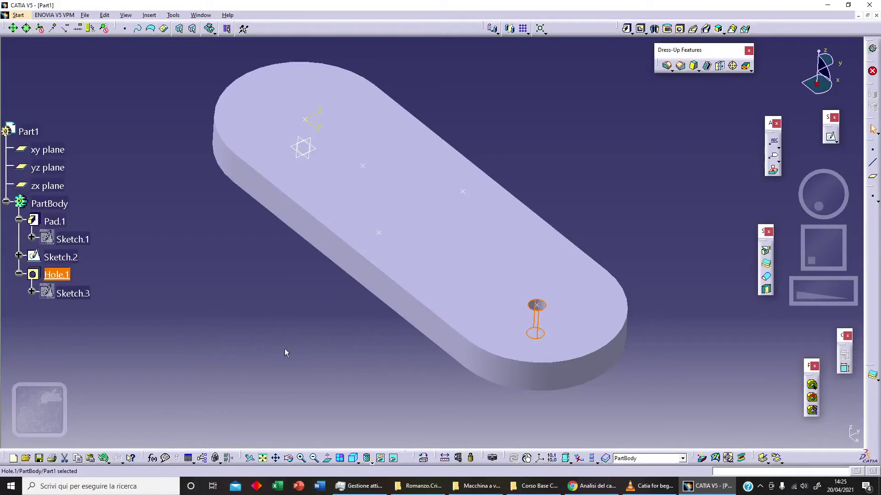
left_click(370, 361)
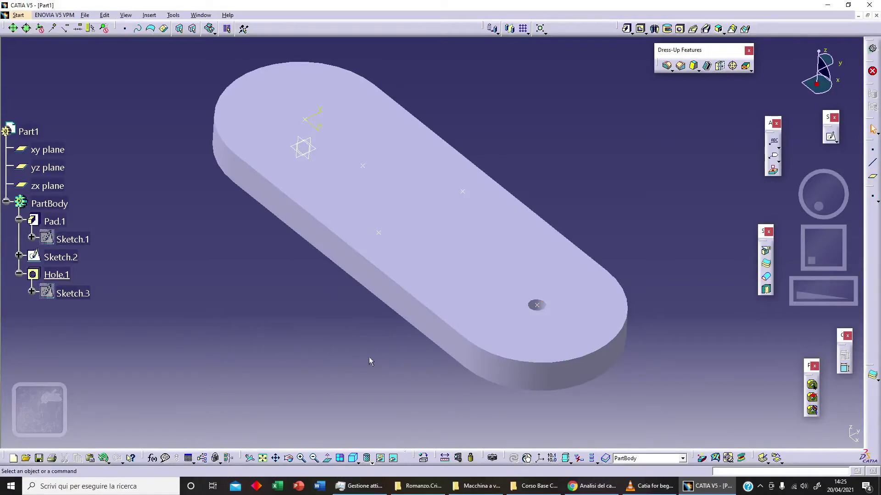
left_click(528, 33)
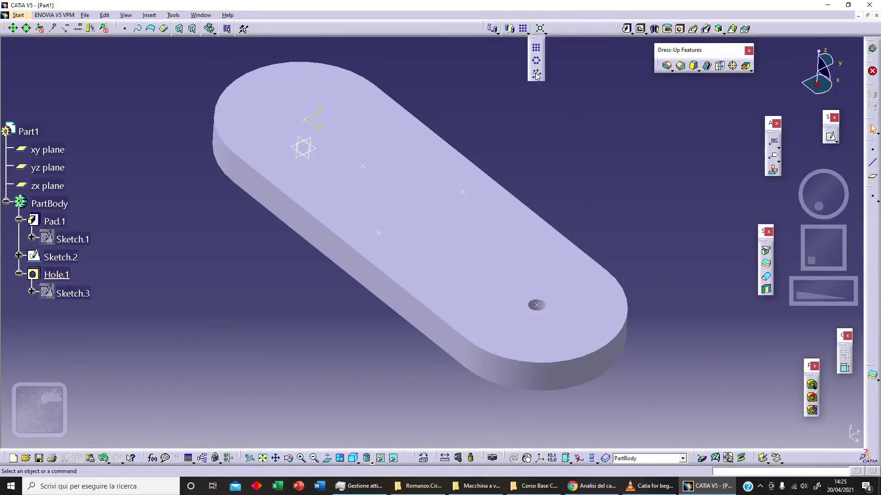
left_click(536, 74)
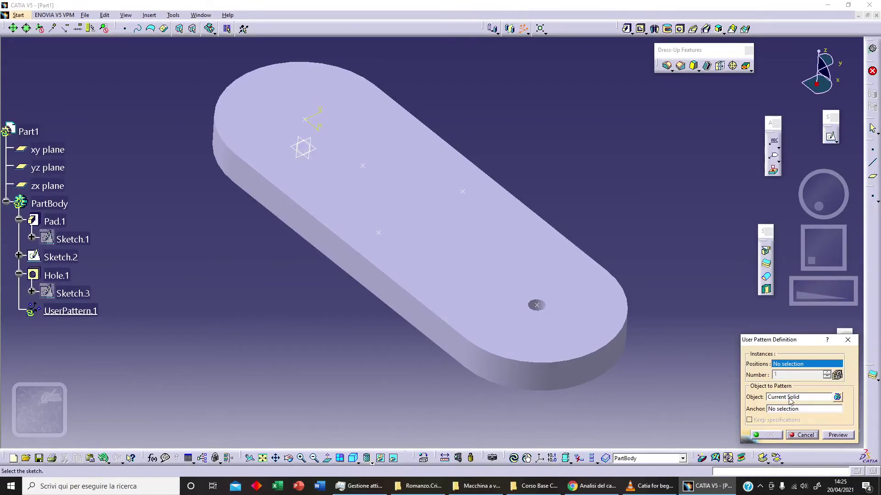
Pattern Hole.1 onto the Sketch.2 points, preview and confirm, then orbit to view the five holes
left_click(790, 399)
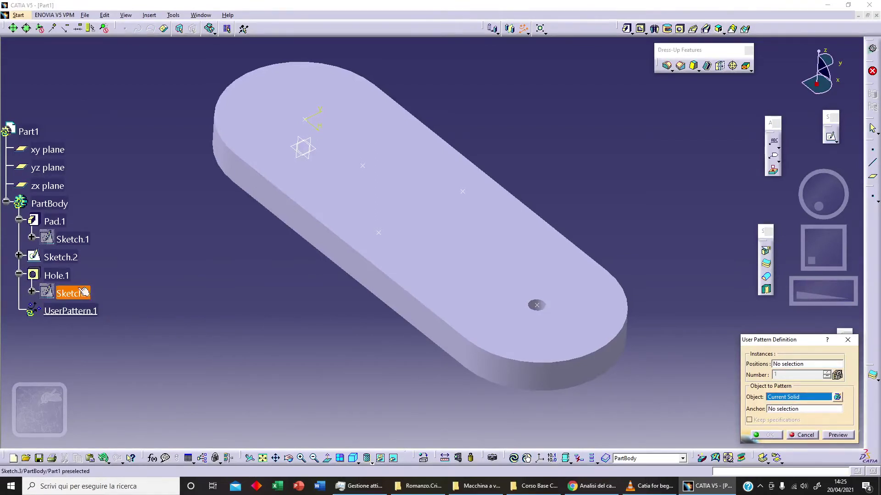
left_click(56, 275)
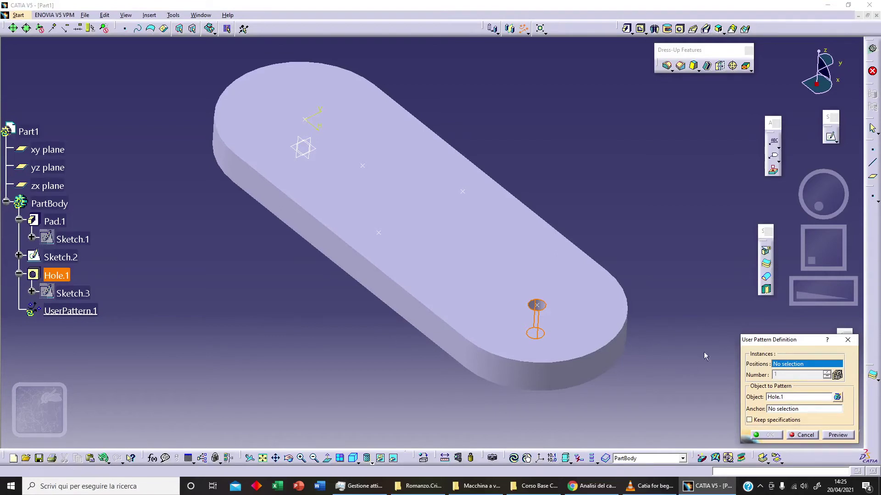
left_click(380, 234)
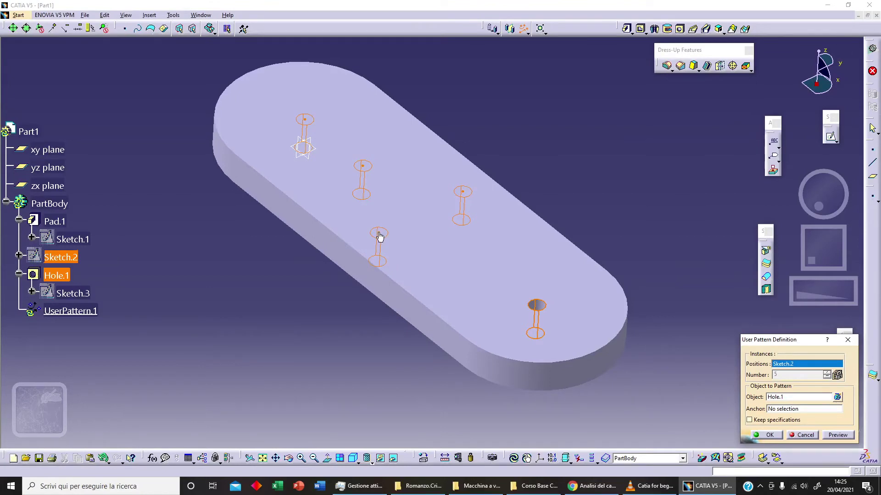
left_click(837, 435)
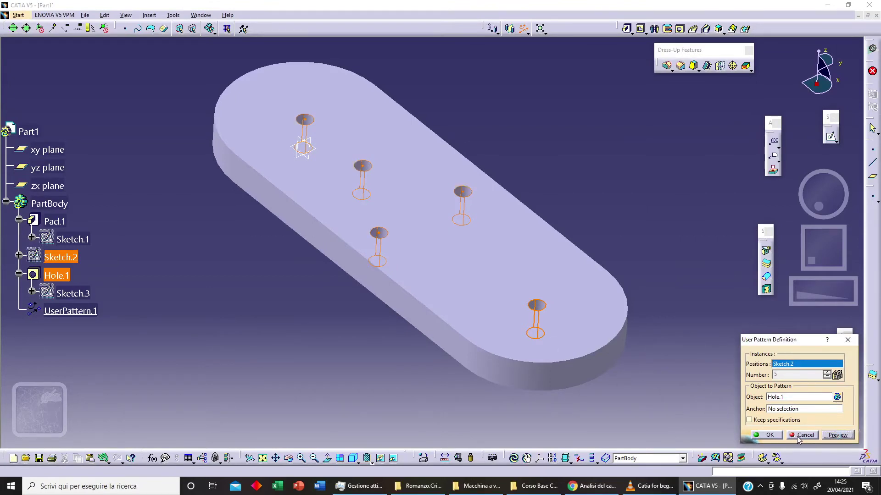
left_click(779, 435)
middle_click_drag(281, 275, 294, 329)
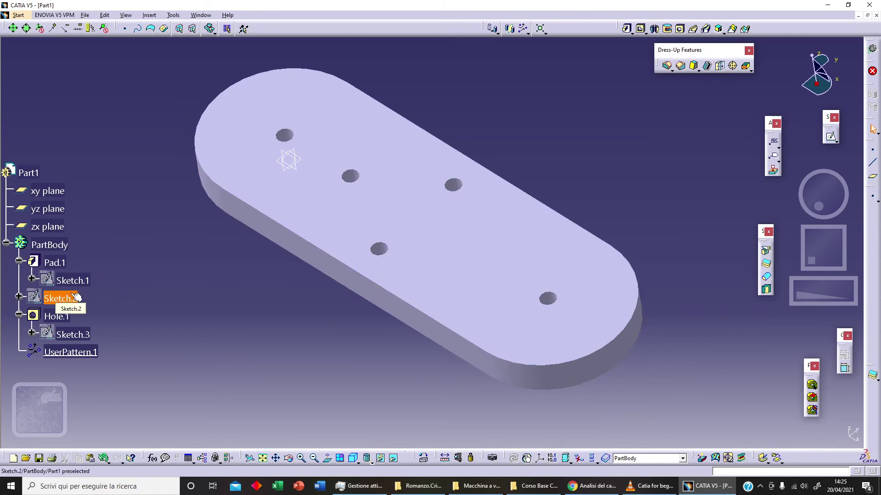
right_click(45, 298)
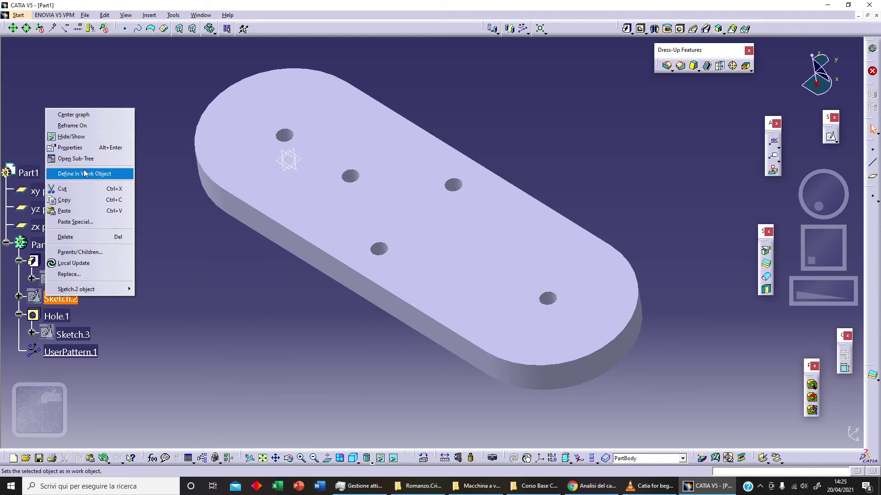
left_click(97, 137)
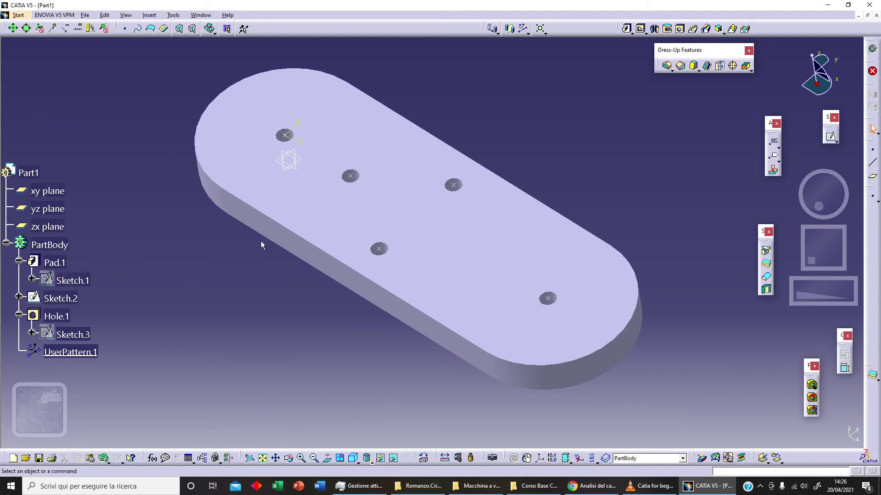